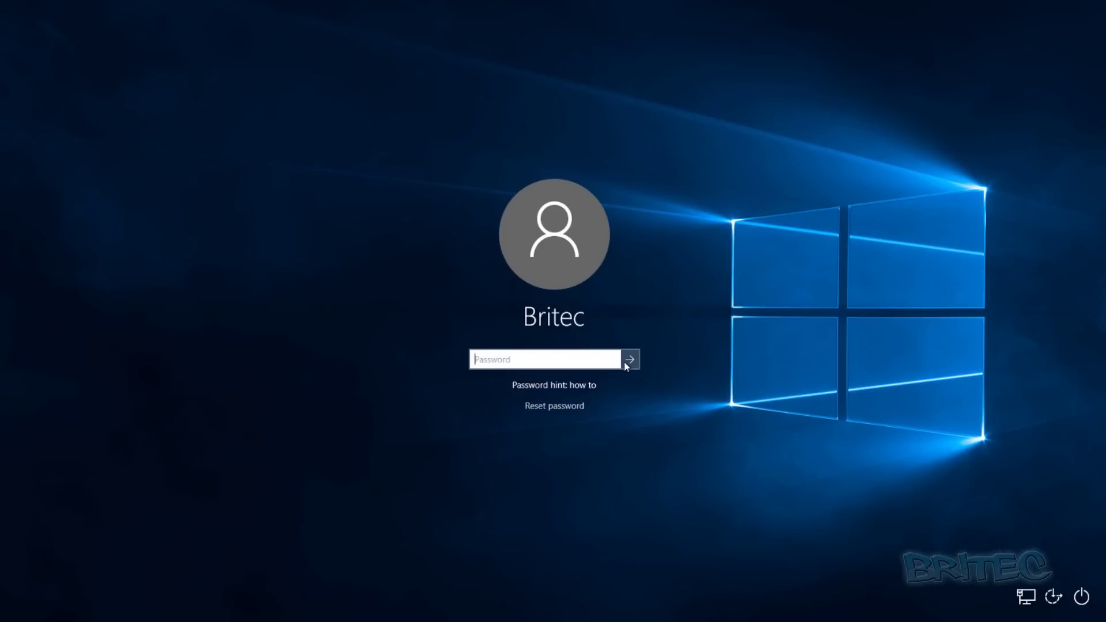
- After a failed sign-in attempt, restart the machine from the login screen's power menu into BIOS setup
left_click(628, 360)
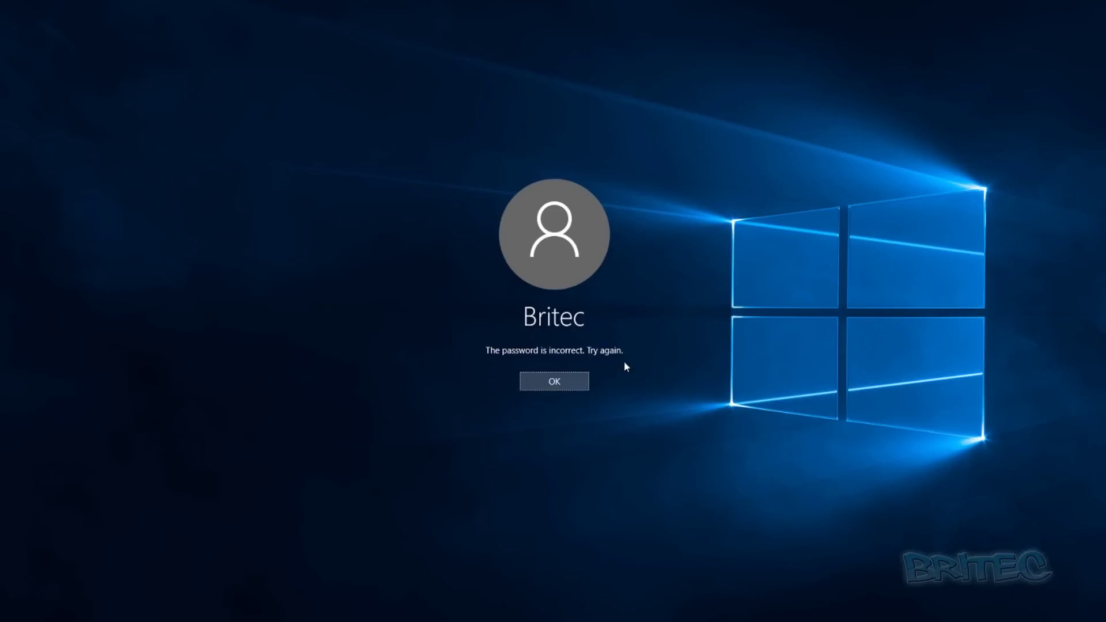
left_click(543, 381)
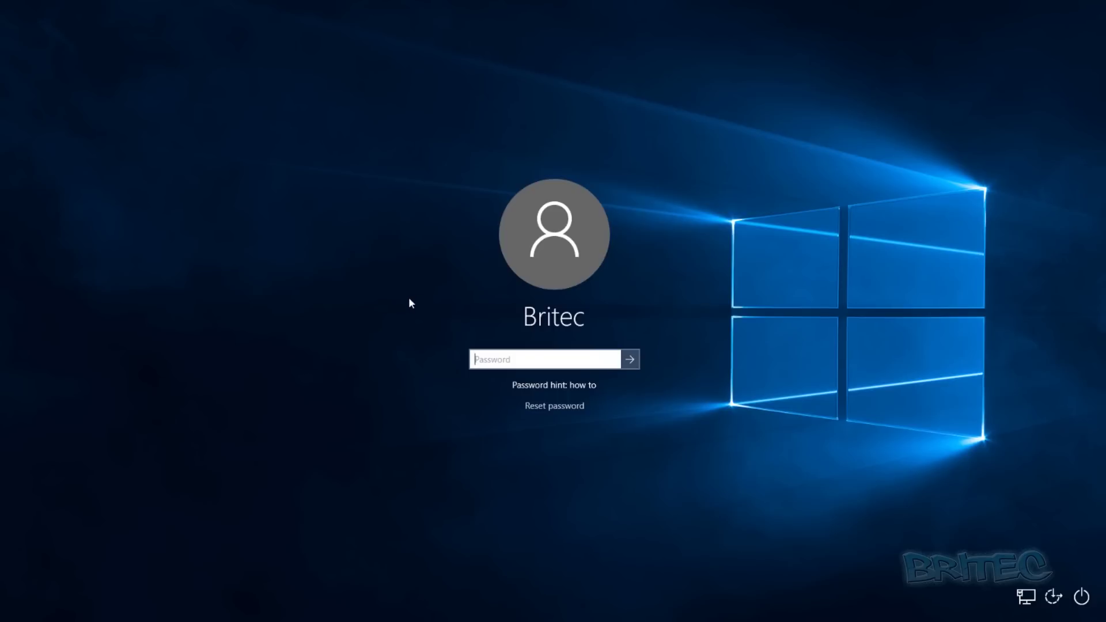
left_click(1081, 597)
left_click(1075, 564)
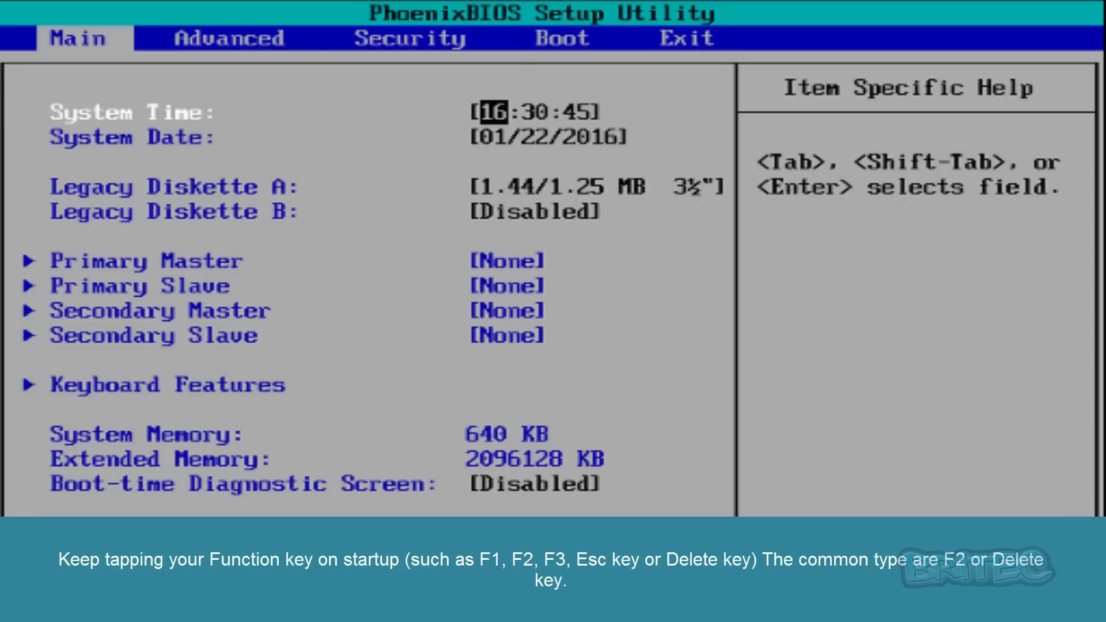
- Move from the Main page across Security to the Boot page listing the boot devices
key("Right")
key("Right")
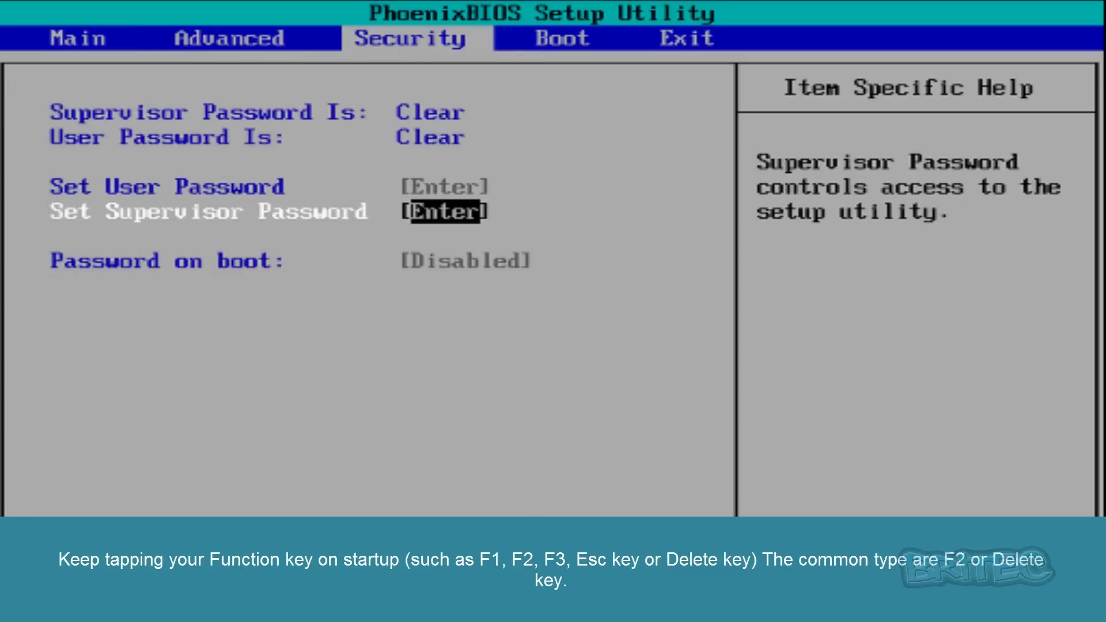
key("Right")
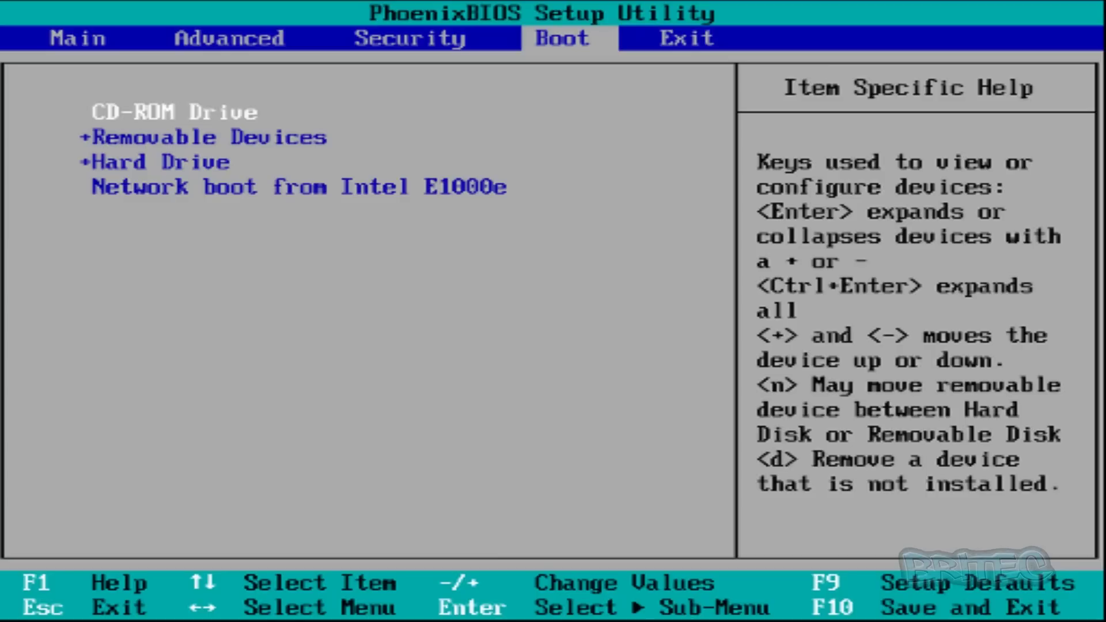
- Select CD-ROM Drive at the top of the boot list, then save and exit with F10
key("Down")
key("Left")
key("Left")
key("Right")
key("Right")
key("Down")
key("Down")
key("Down")
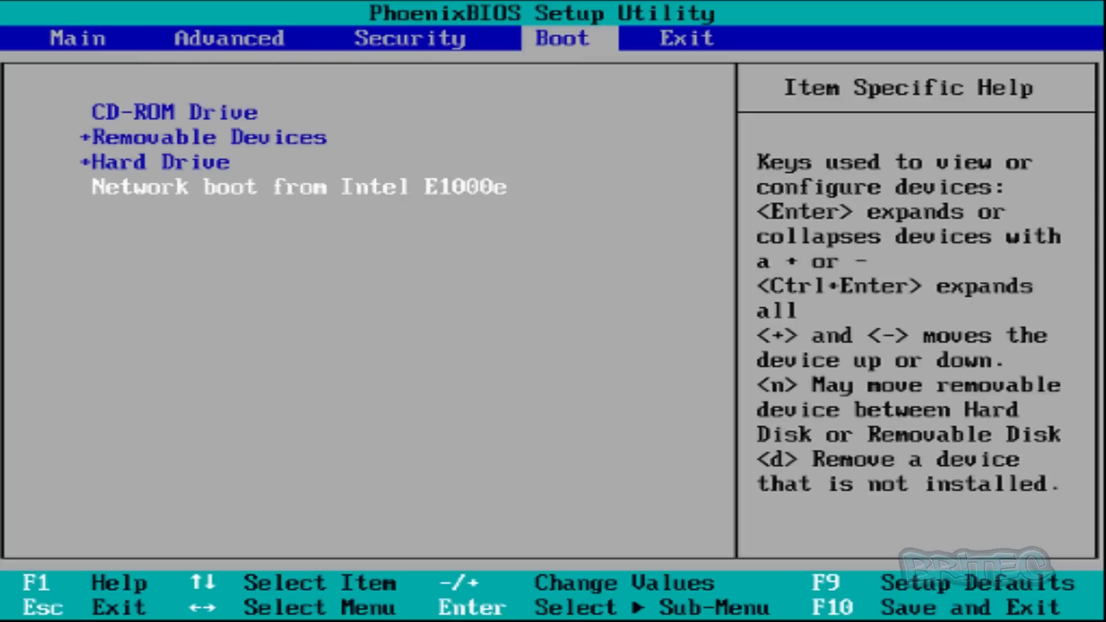
key("Up")
key("Up")
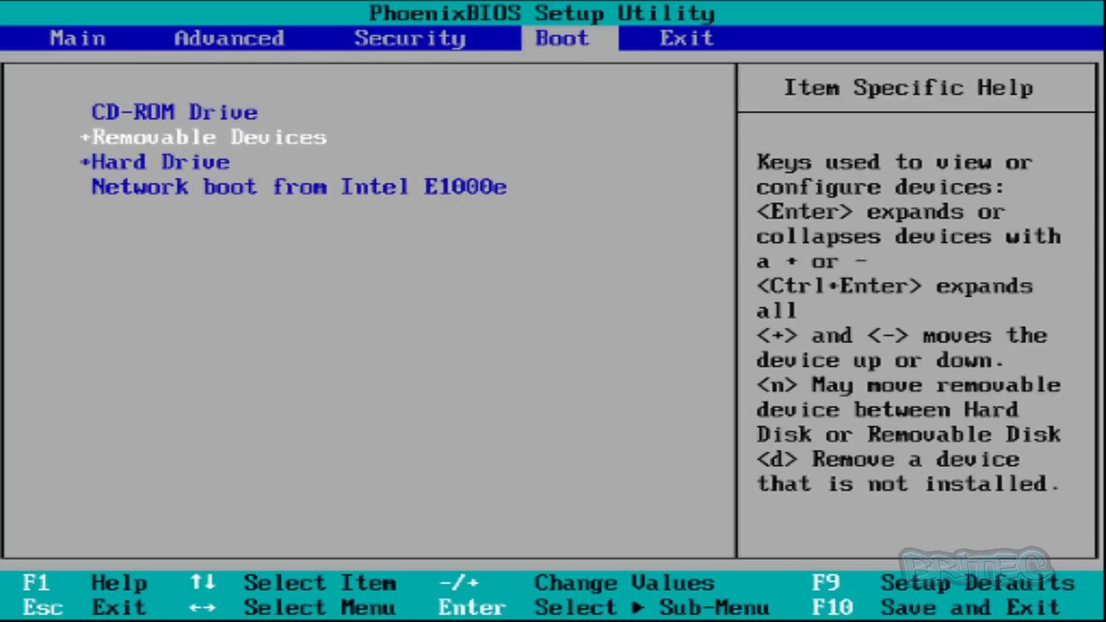
key("Up")
key("Down")
key("Up")
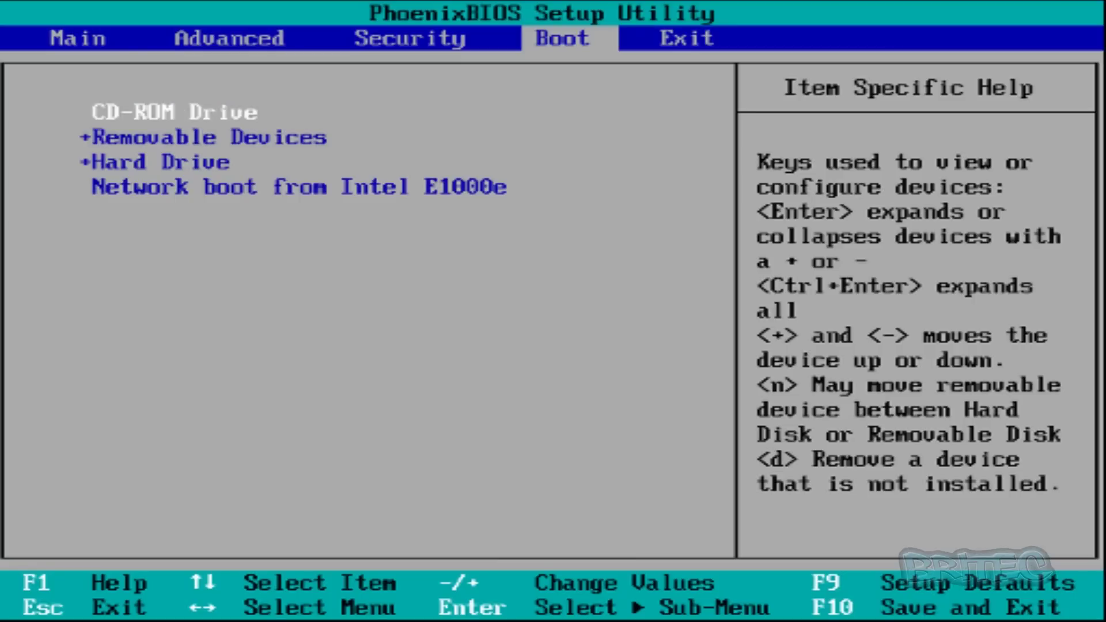
key("F10")
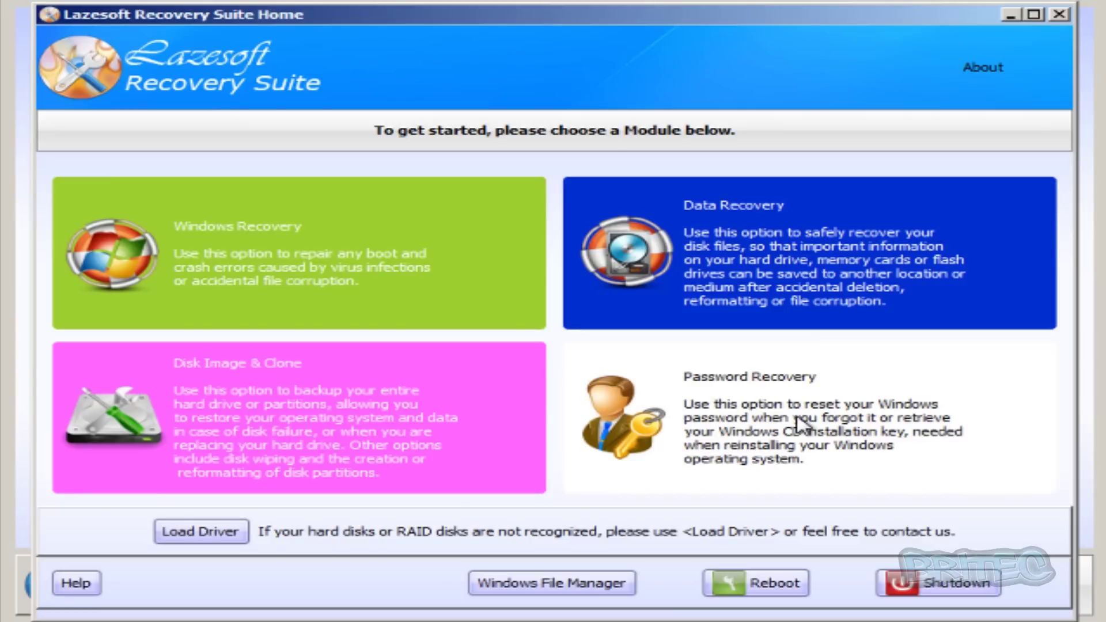
- Launch the Password Recovery module from the Lazesoft home screen
left_click(801, 424)
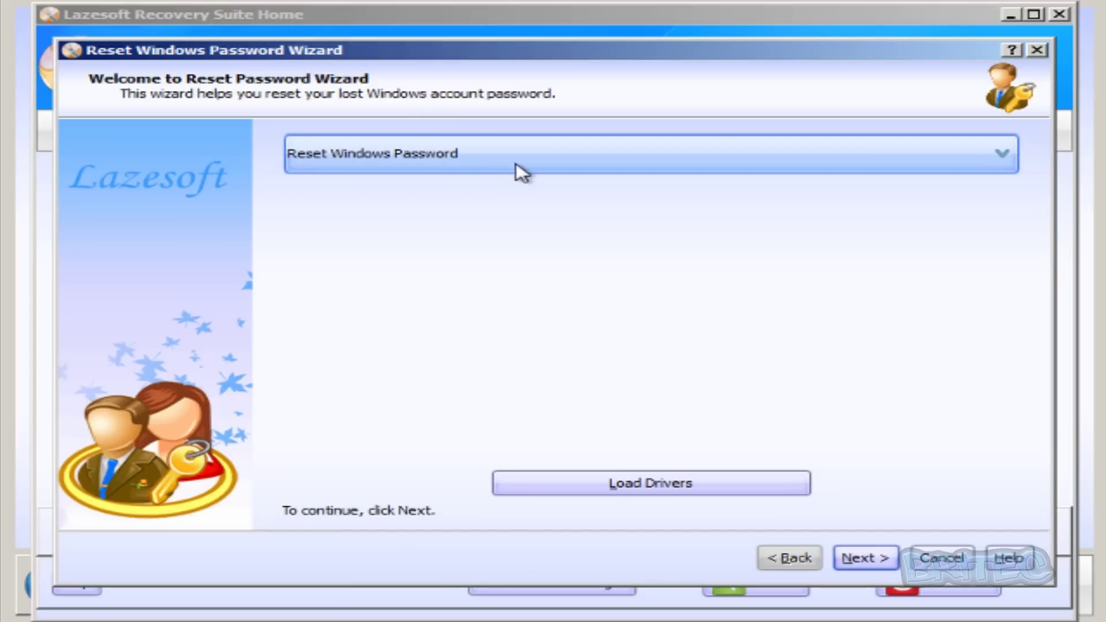
- Keep the Reset Windows Password task, confirm non-commercial use, and accept the Windows 10 installation
left_click(1001, 155)
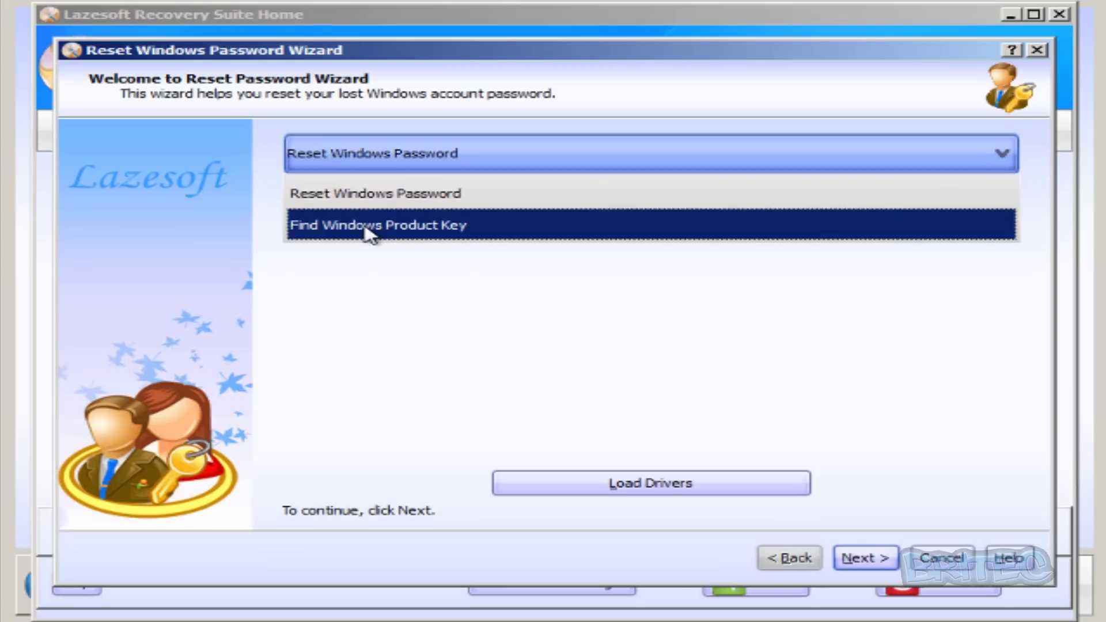
left_click(397, 288)
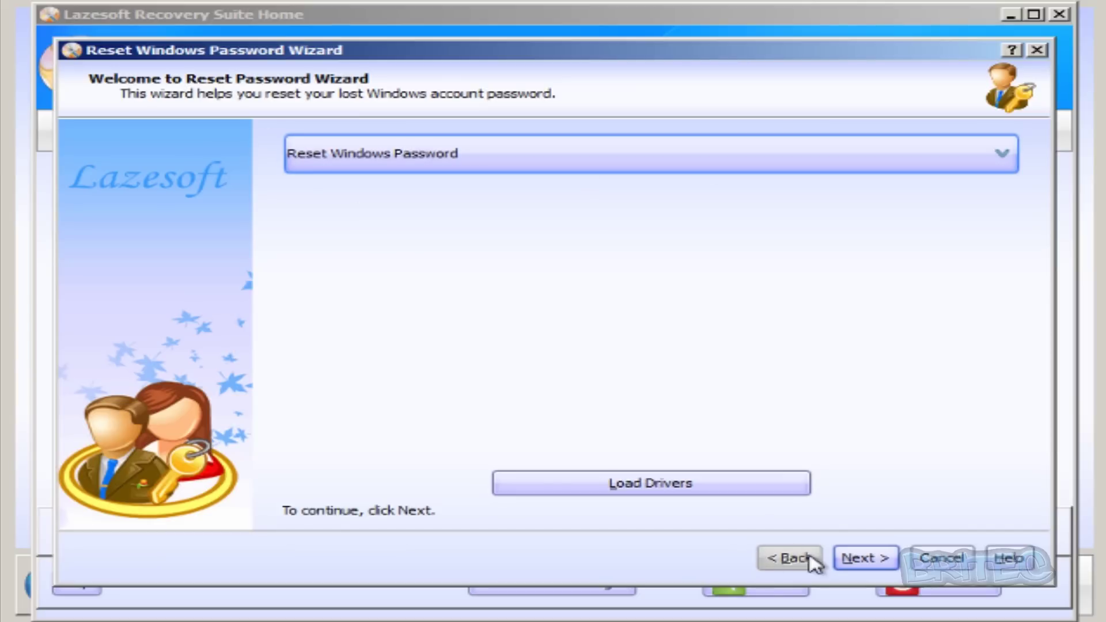
left_click(857, 561)
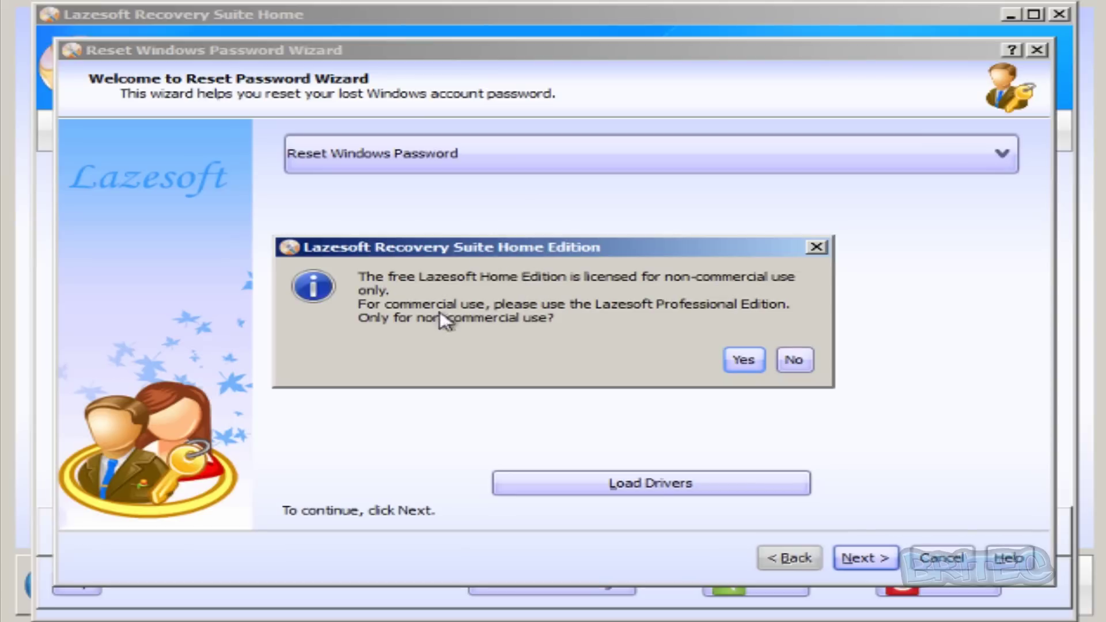
left_click(745, 360)
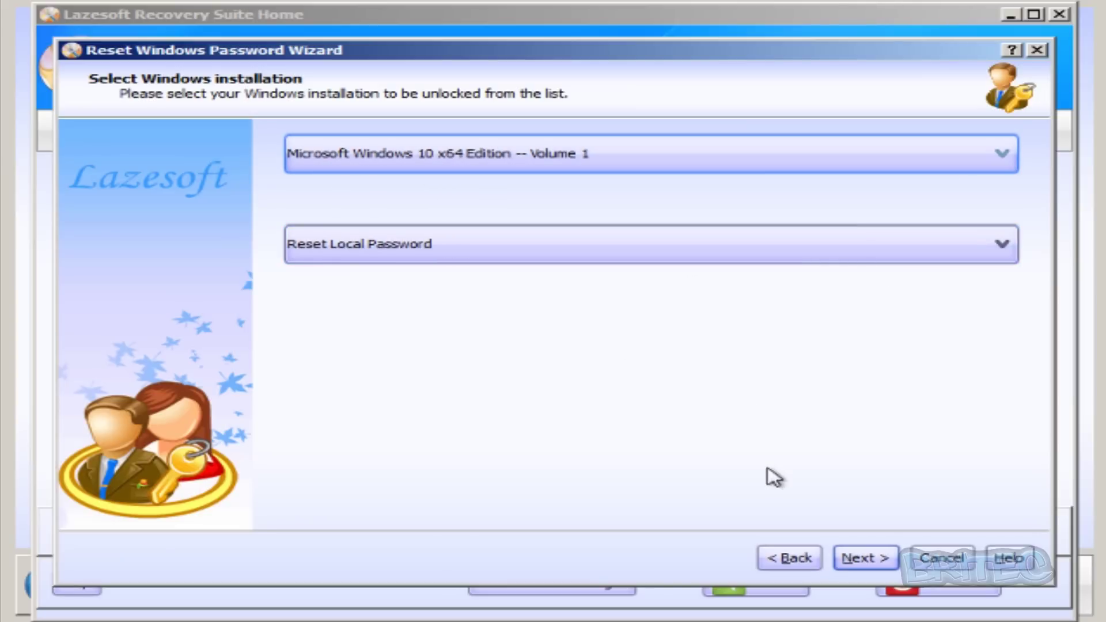
left_click(865, 558)
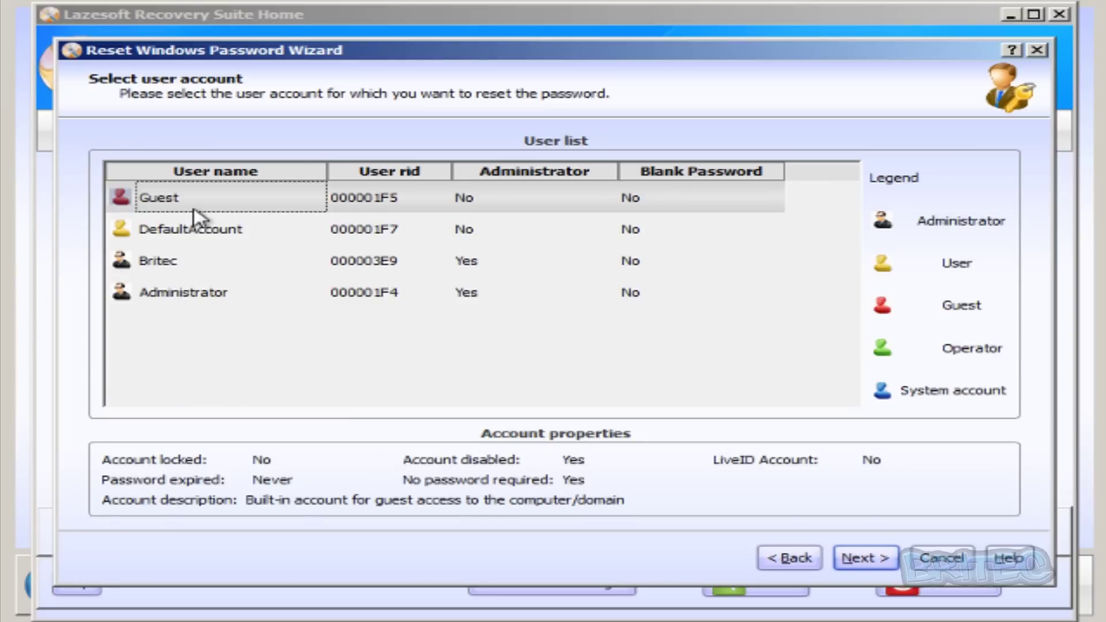
- Select the locked Britec administrator account and continue to its reset page
left_click(165, 261)
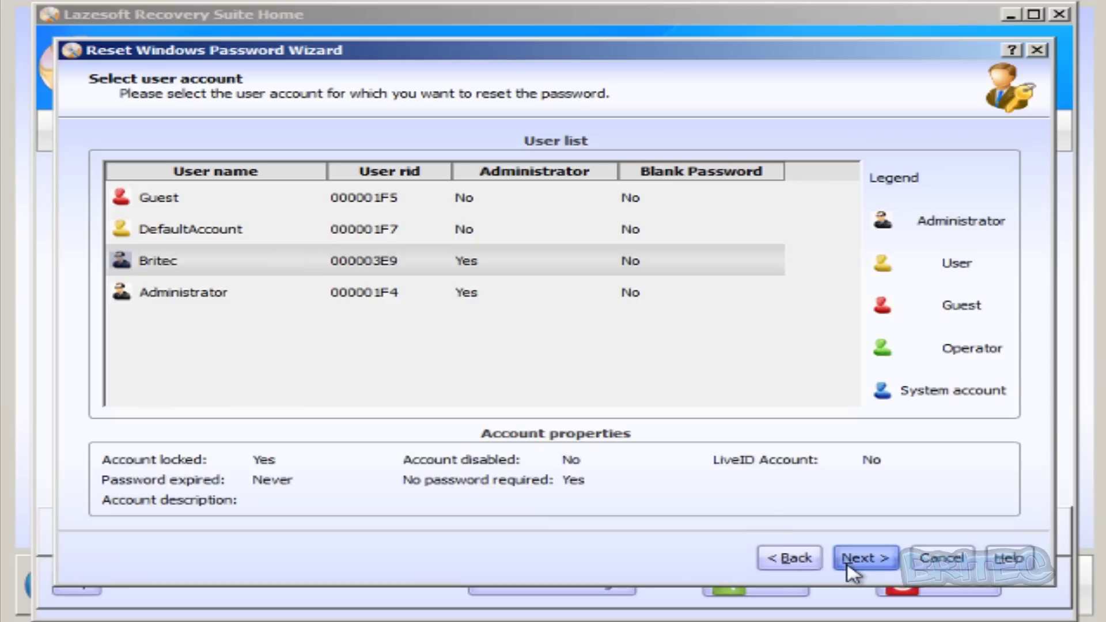
left_click(864, 559)
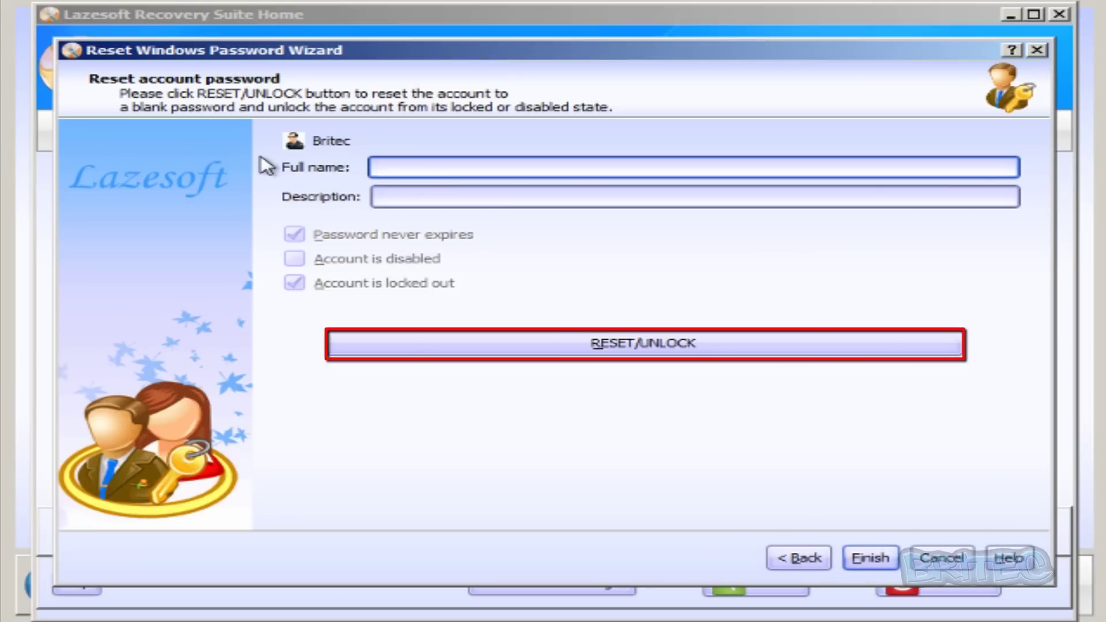
- Run RESET/UNLOCK on the Britec account, acknowledge success, and finish the wizard
left_click(628, 346)
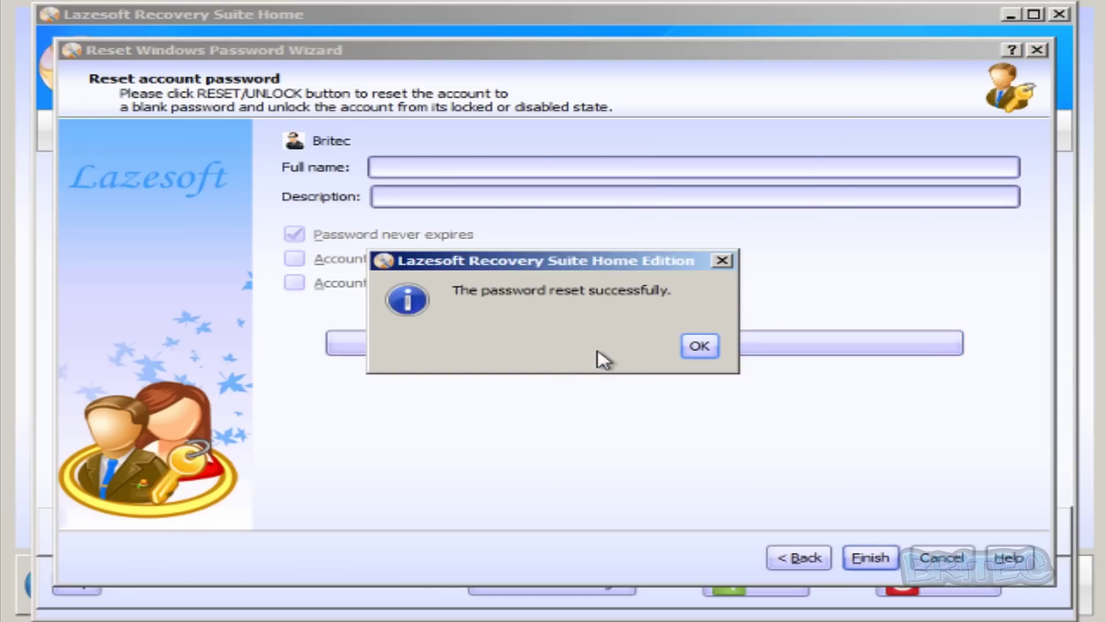
left_click(698, 346)
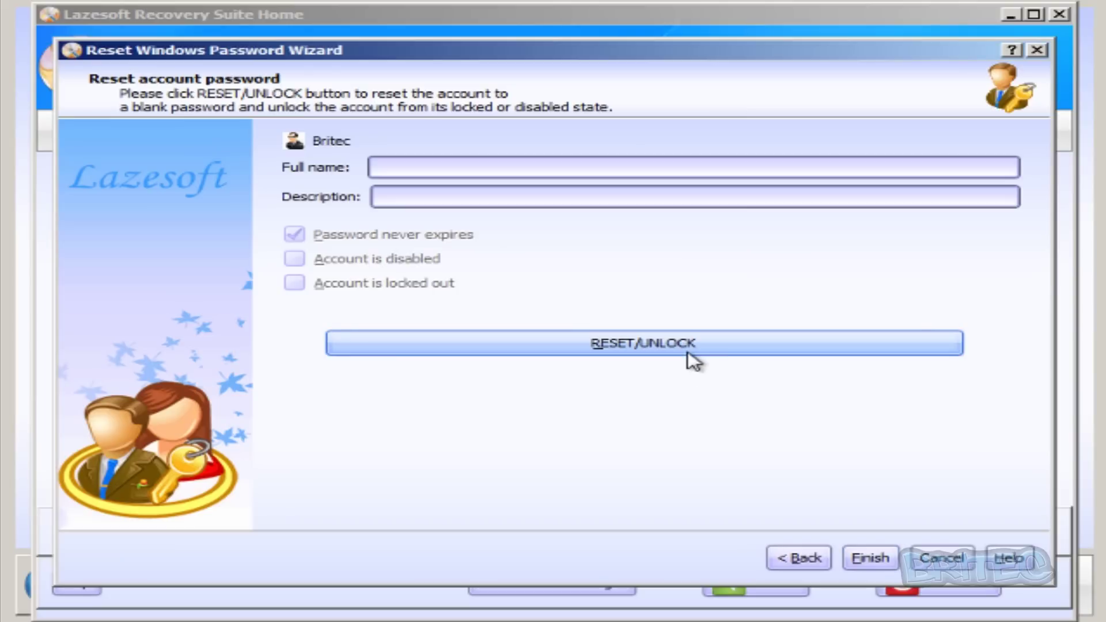
left_click(871, 558)
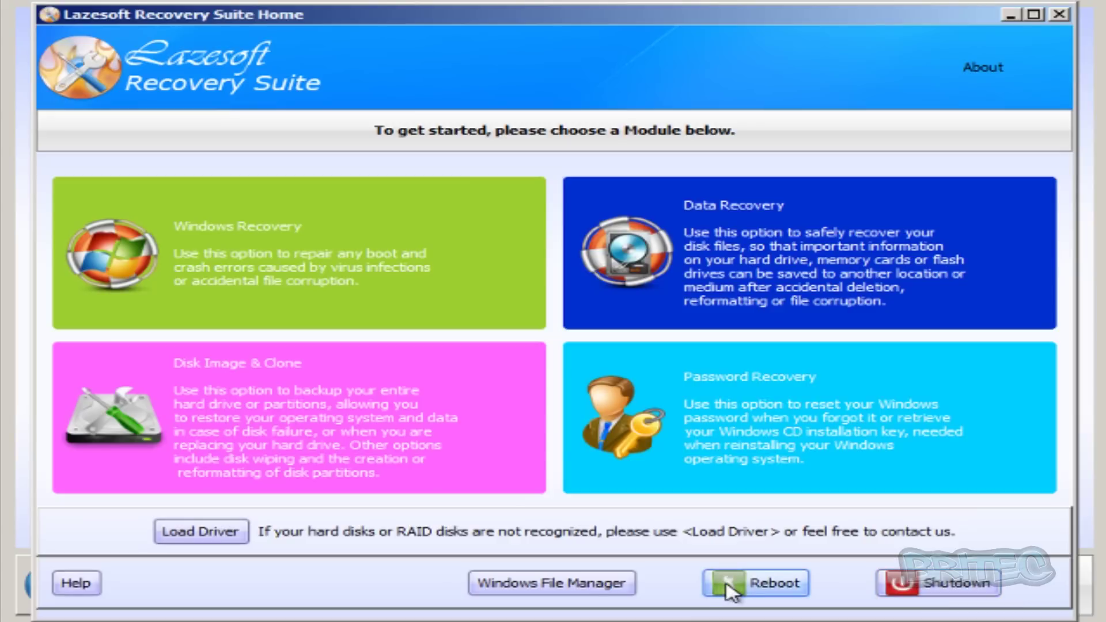
- Reboot from the Lazesoft home screen so Windows starts up to the desktop
left_click(761, 588)
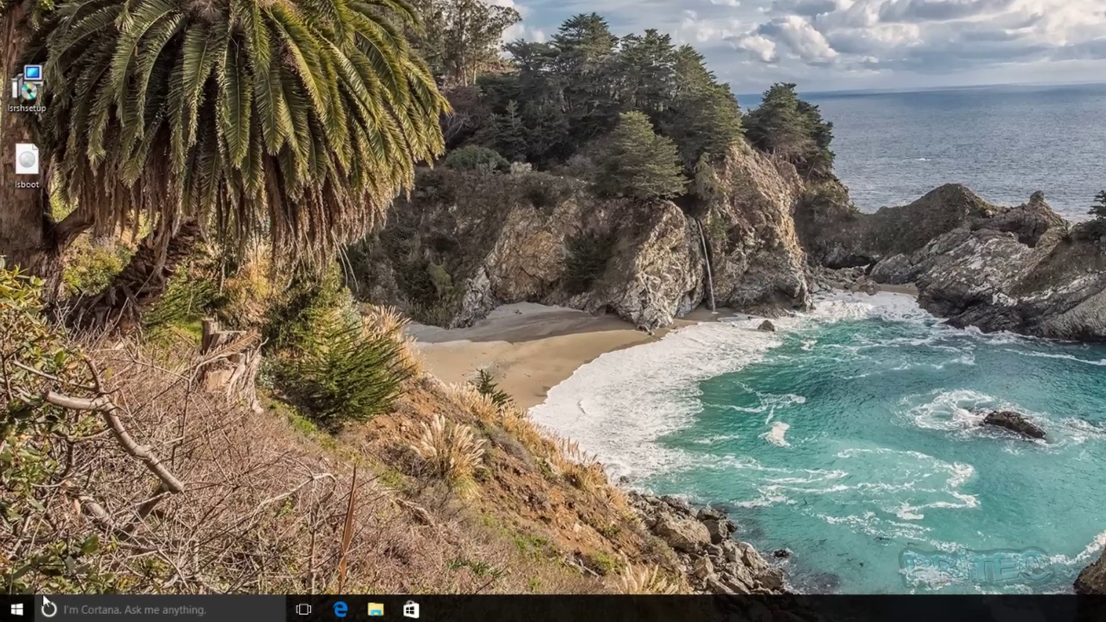
- From the Start right-click menu, reach Control Panel's User Accounts page for the Britec account
key("Num_Lock")
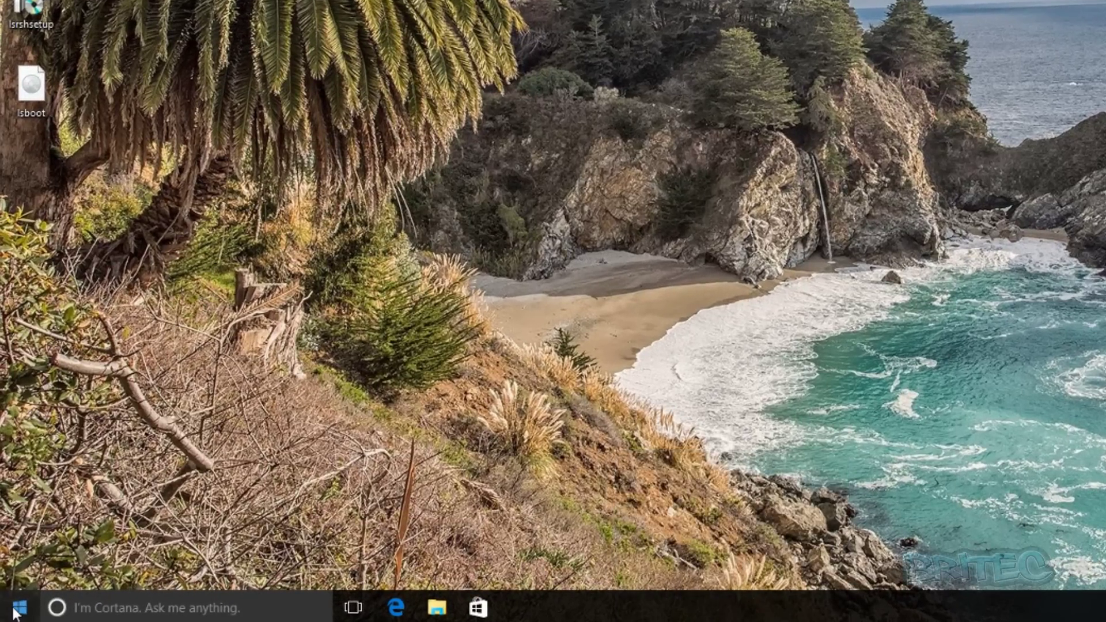
right_click(17, 608)
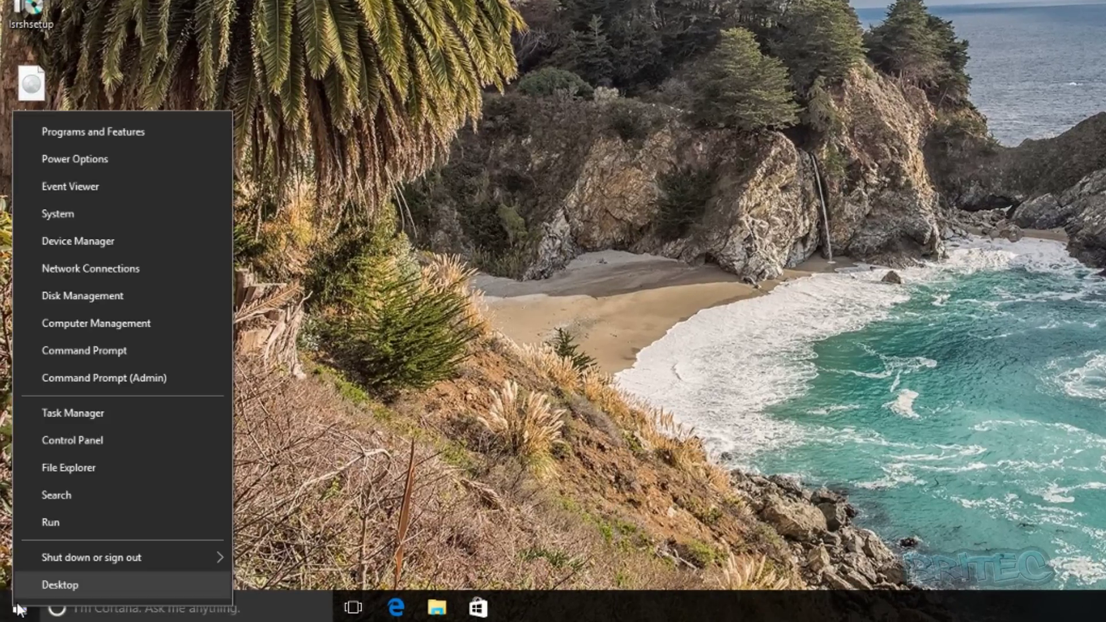
left_click(82, 441)
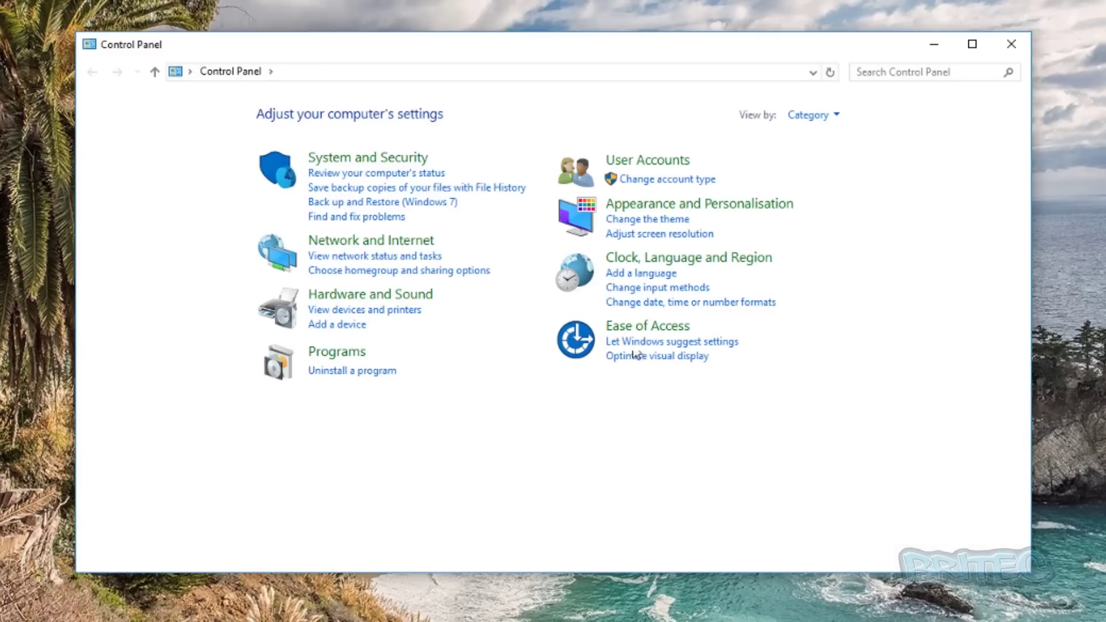
left_click(648, 161)
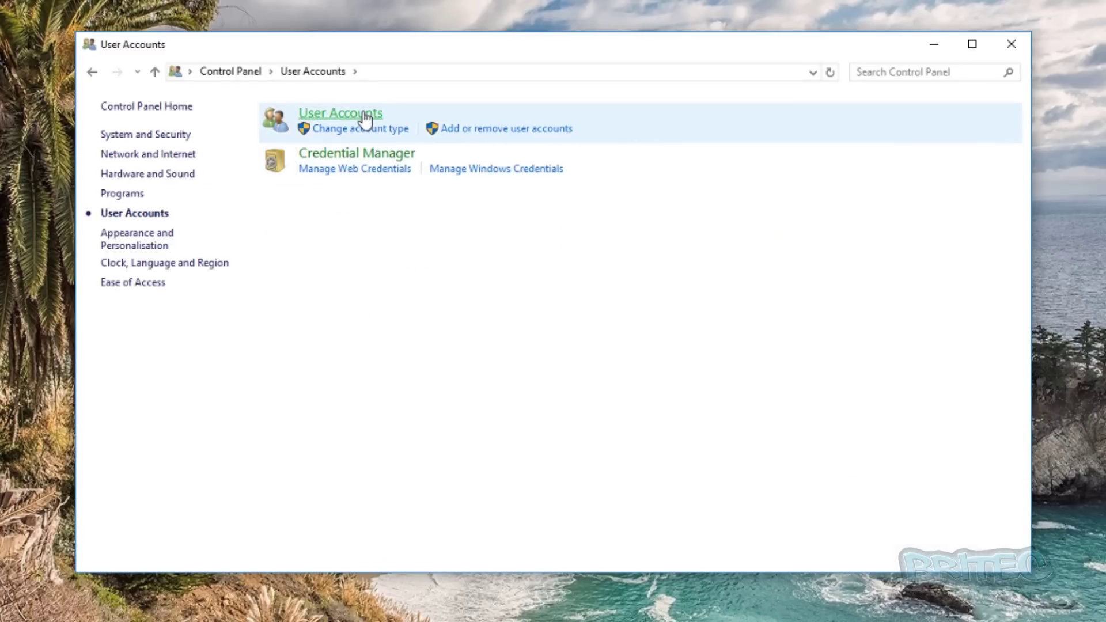
left_click(341, 114)
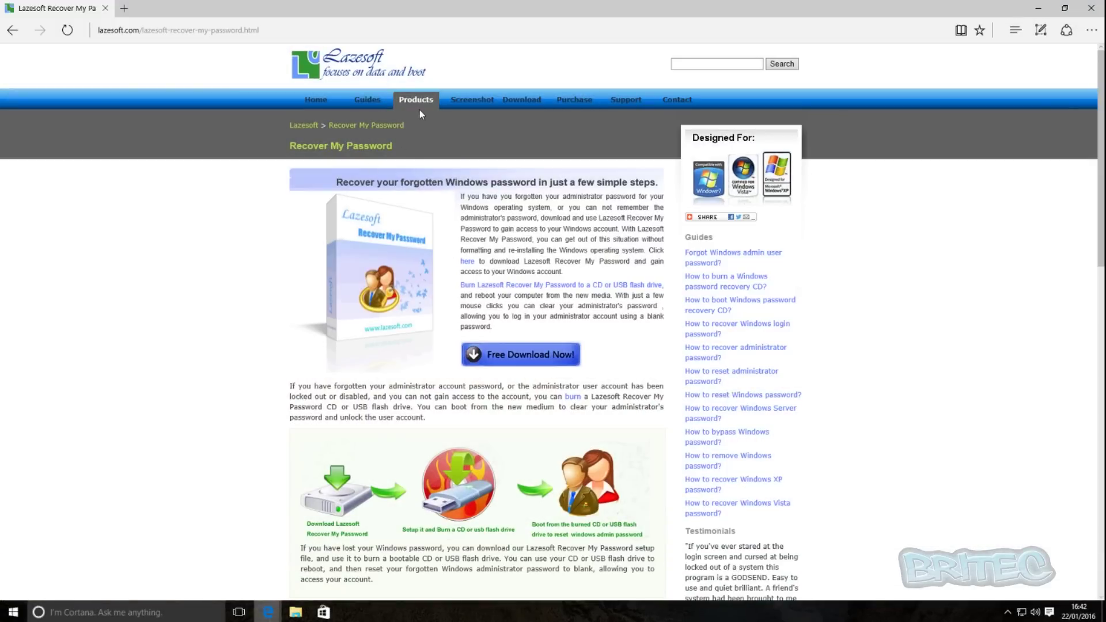
- Follow Free Download Now! to the editions page, then minimize Edge to show the desktop
left_click(507, 356)
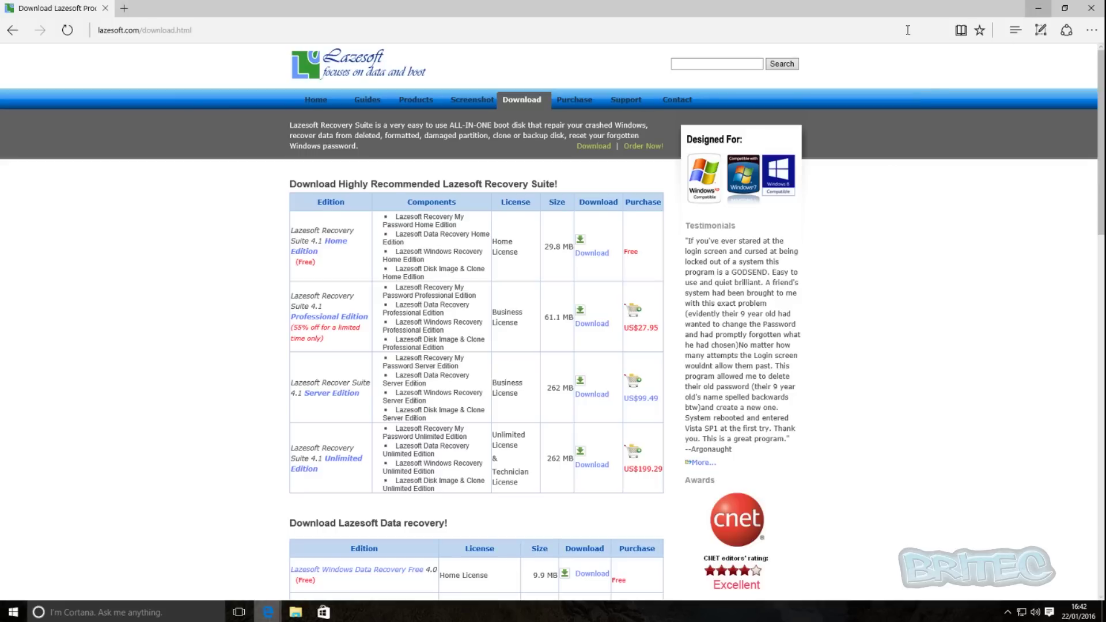
left_click(1038, 8)
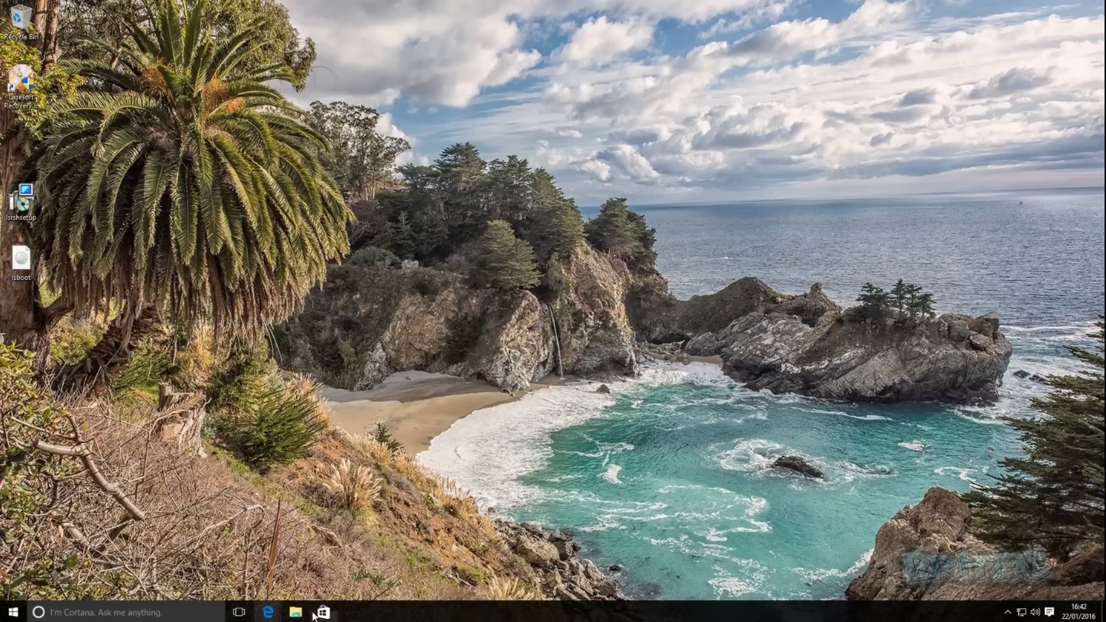
mouse_move(268, 613)
left_click(329, 564)
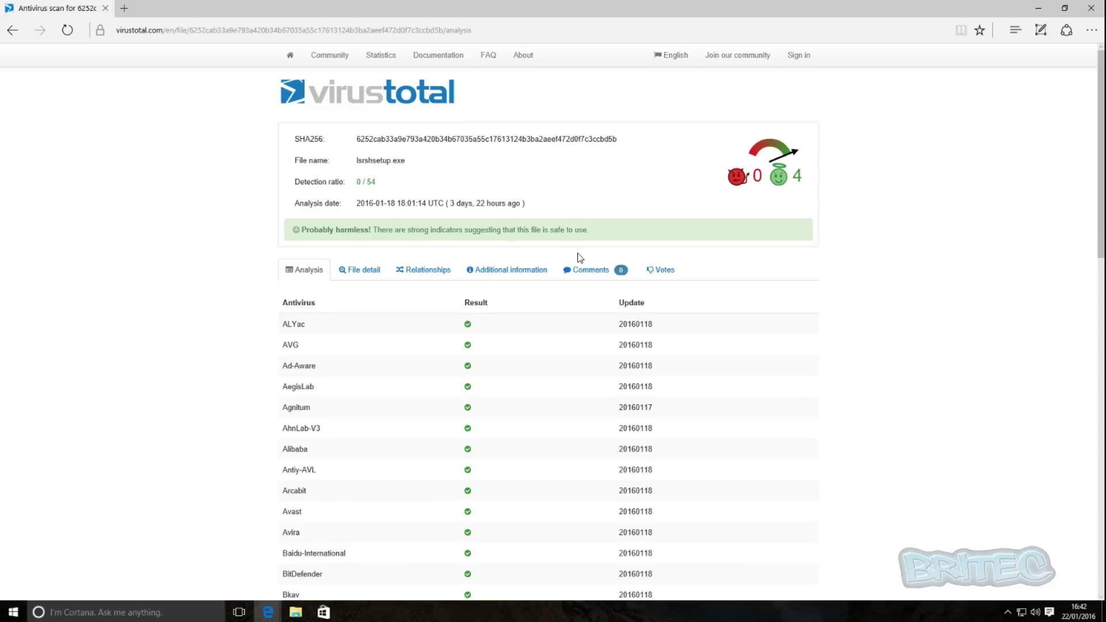
scroll(558, 272, "down", 5)
scroll(558, 272, "down", 5)
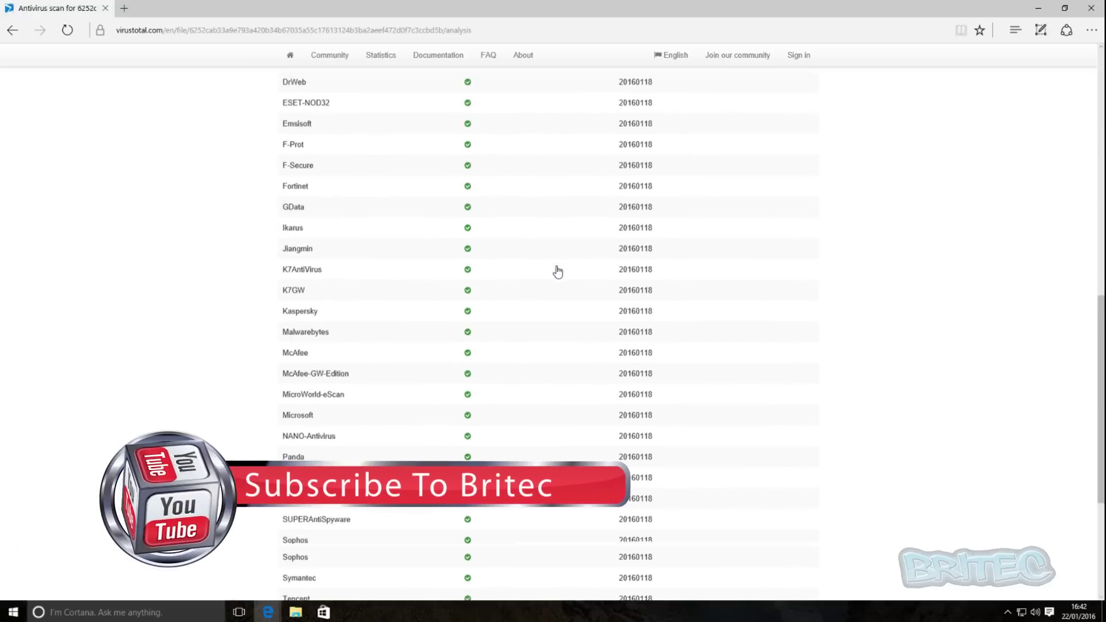
scroll(558, 272, "down", 4)
scroll(558, 272, "up", 5)
scroll(557, 272, "up", 5)
scroll(557, 271, "up", 5)
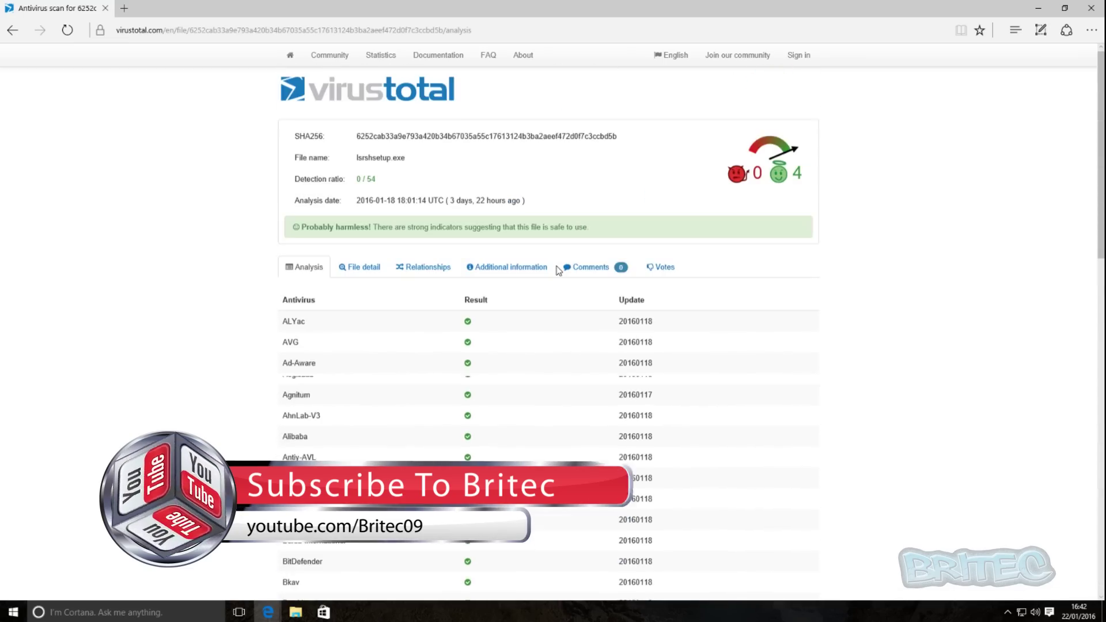